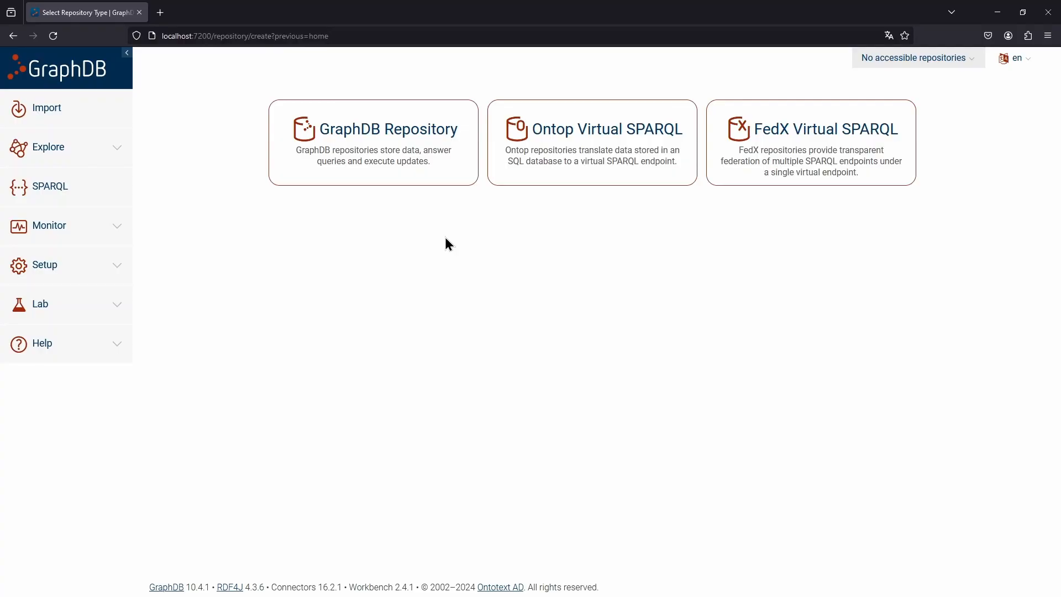
Set up a new GraphDB repository with ID moviebase and description "A triplestore for my favorite movies"
left_click(355, 180)
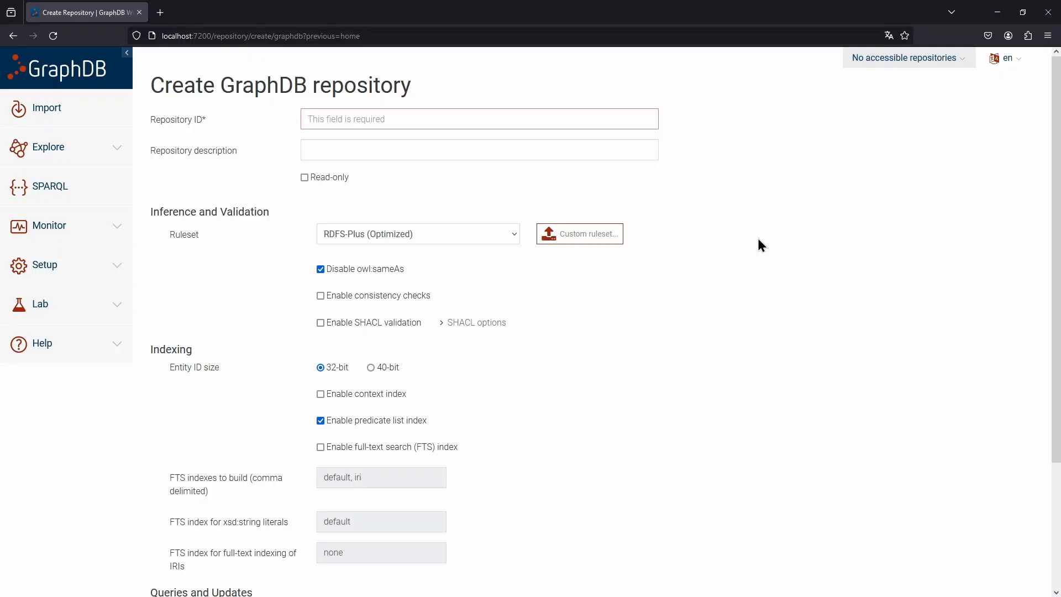
left_click(605, 122)
type("moviebase")
key("Tab")
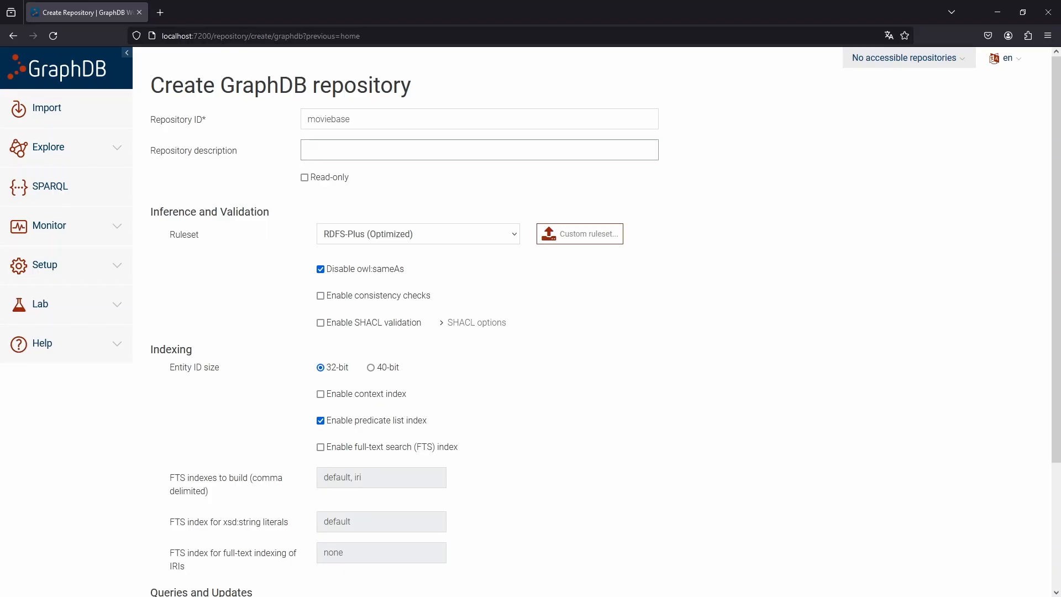
type("A triplestore for my favorite movies")
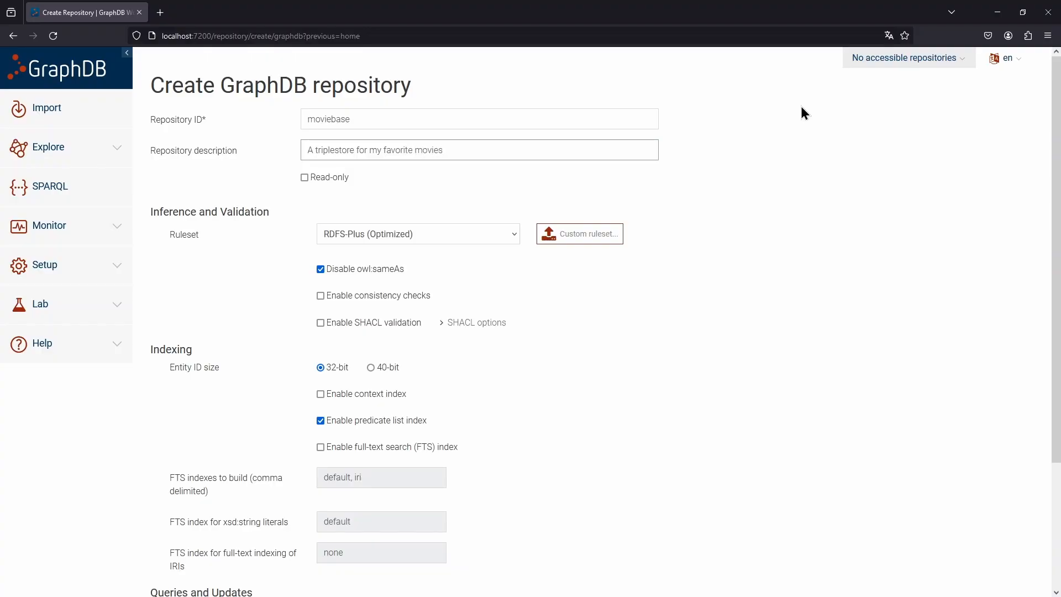
left_click(745, 118)
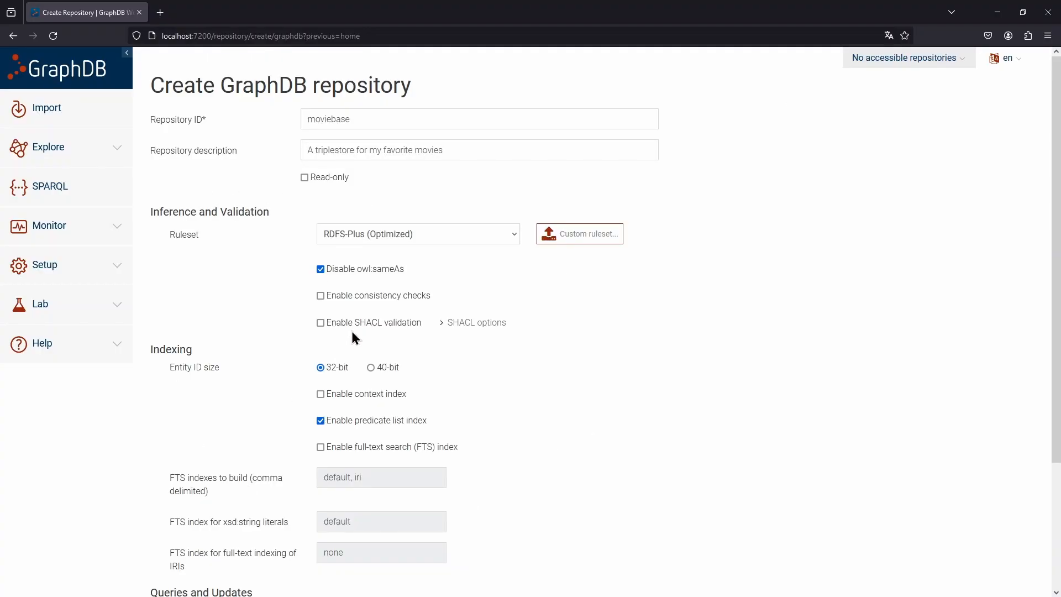
Create the repository with the default ruleset and indexing settings and connect to moviebase
scroll(571, 307, "down", 3)
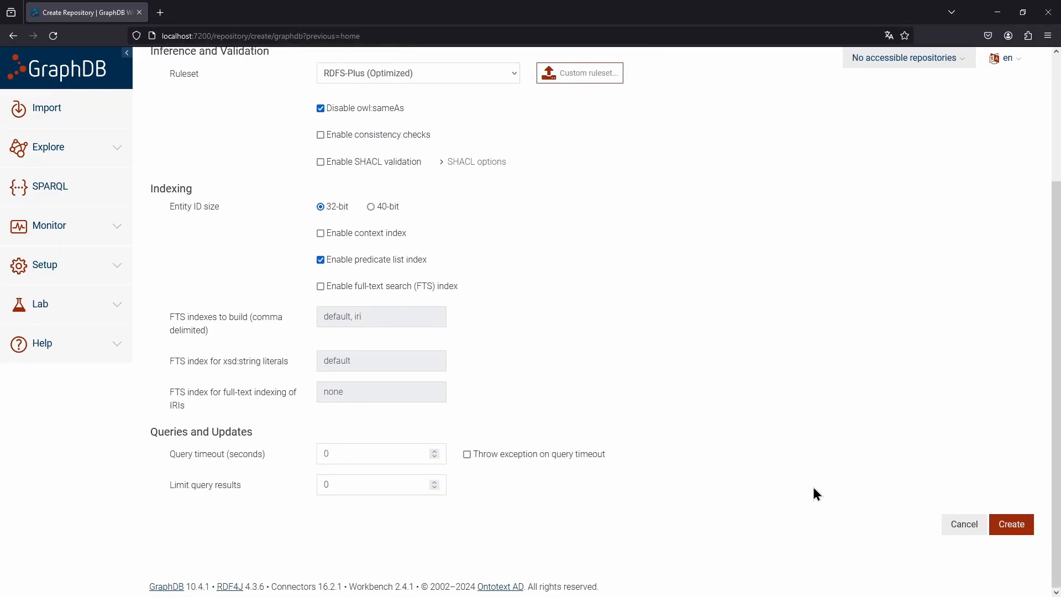
left_click(1010, 535)
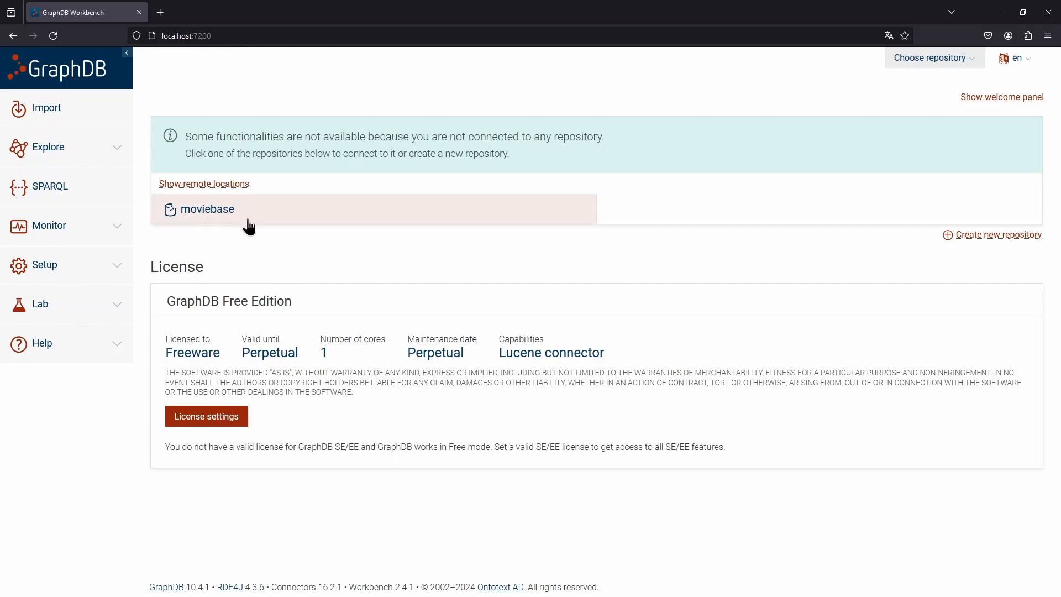
left_click(230, 213)
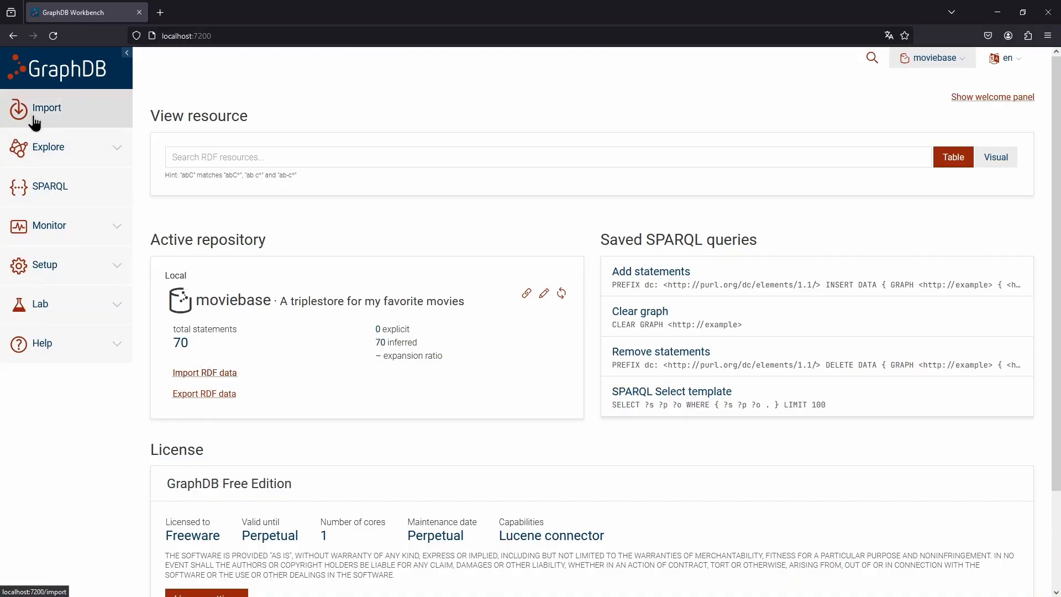
Open the RDF text snippet import for the moviebase repository
left_click(72, 123)
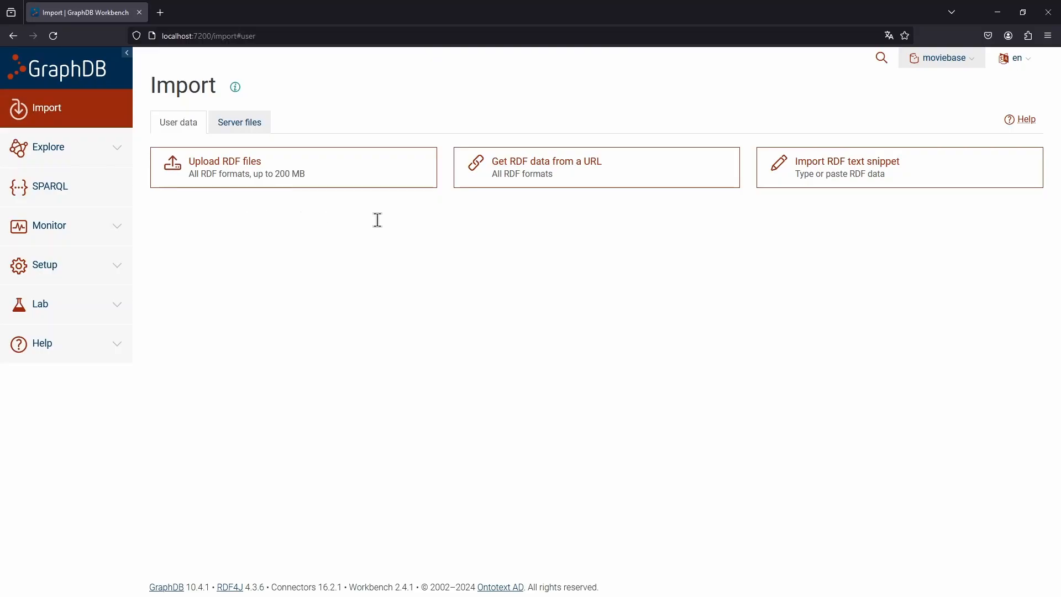
left_click(805, 178)
left_click(566, 140)
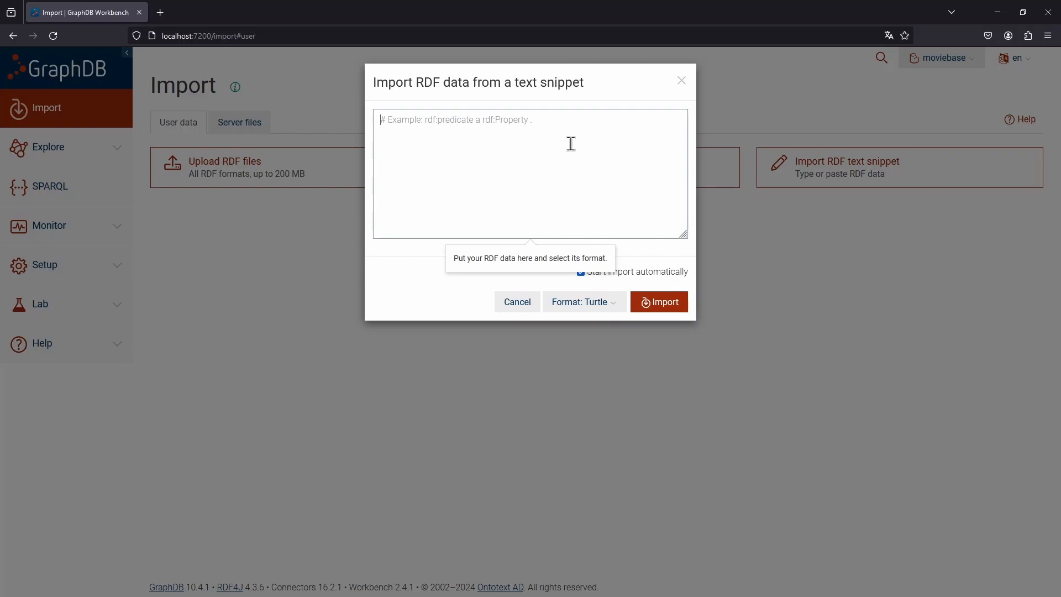
type("<")
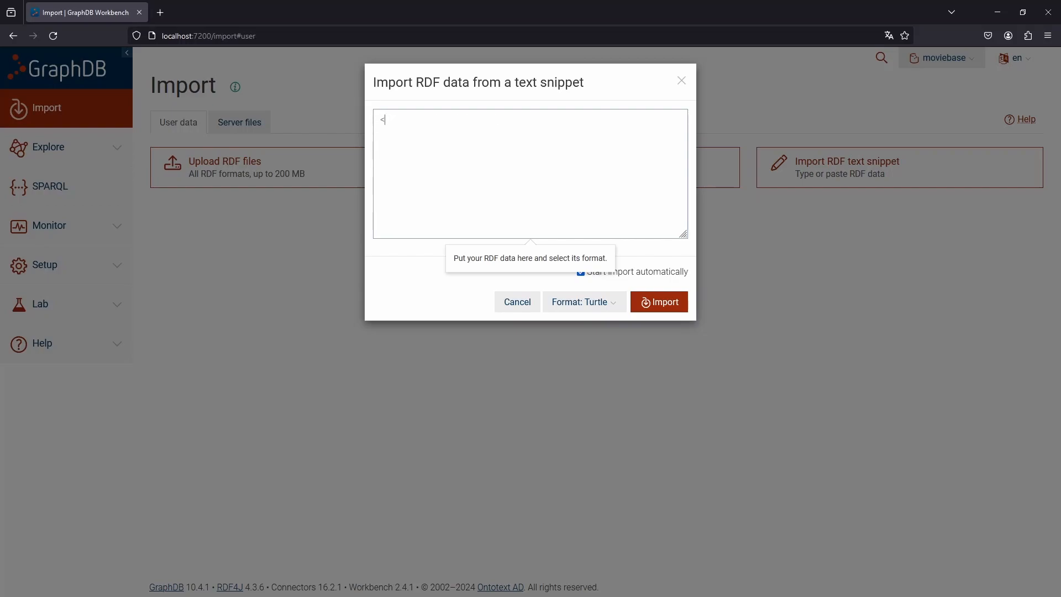
type("https://mymovies.com")
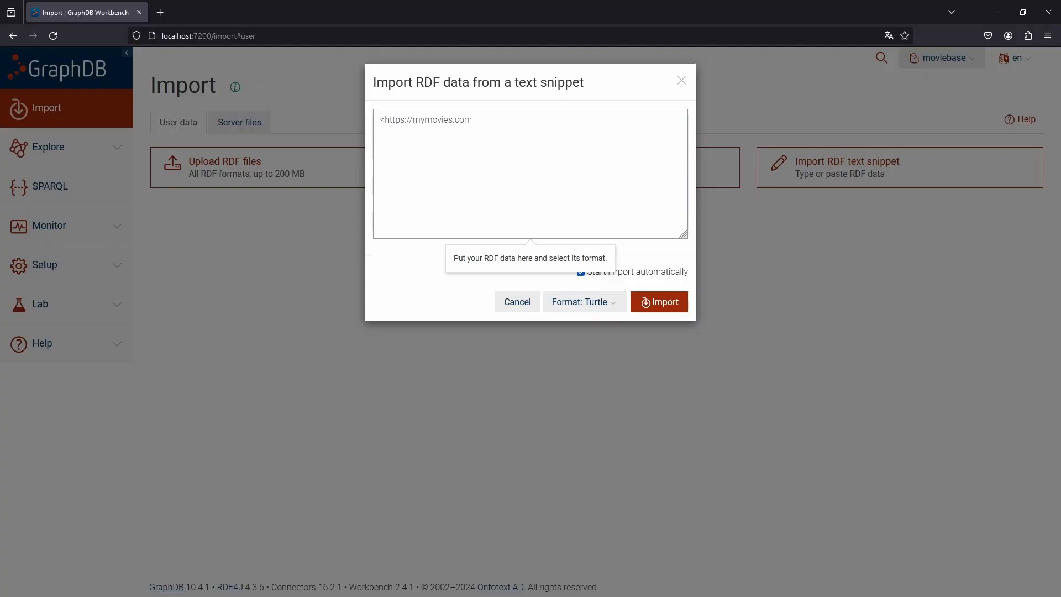
type("/data")
type("#")
key("BackSpace")
type("/")
key("BackSpace")
type("#KingdomOfHeaven> <https://")
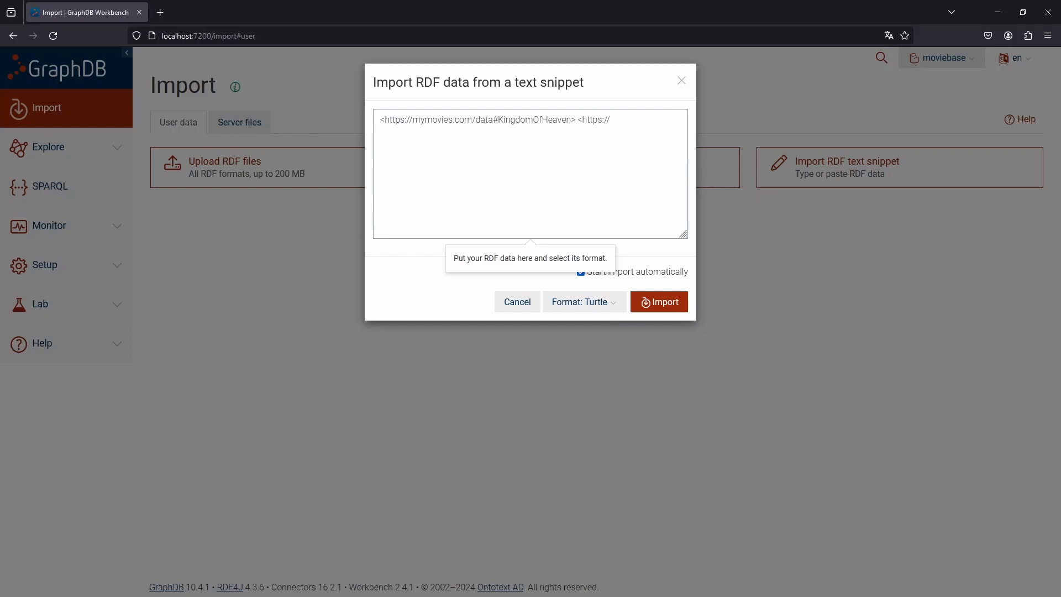
type("mymo")
key("BackSpace")
type("ymovv")
type("es.com/concepts#")
type("hasActor>")
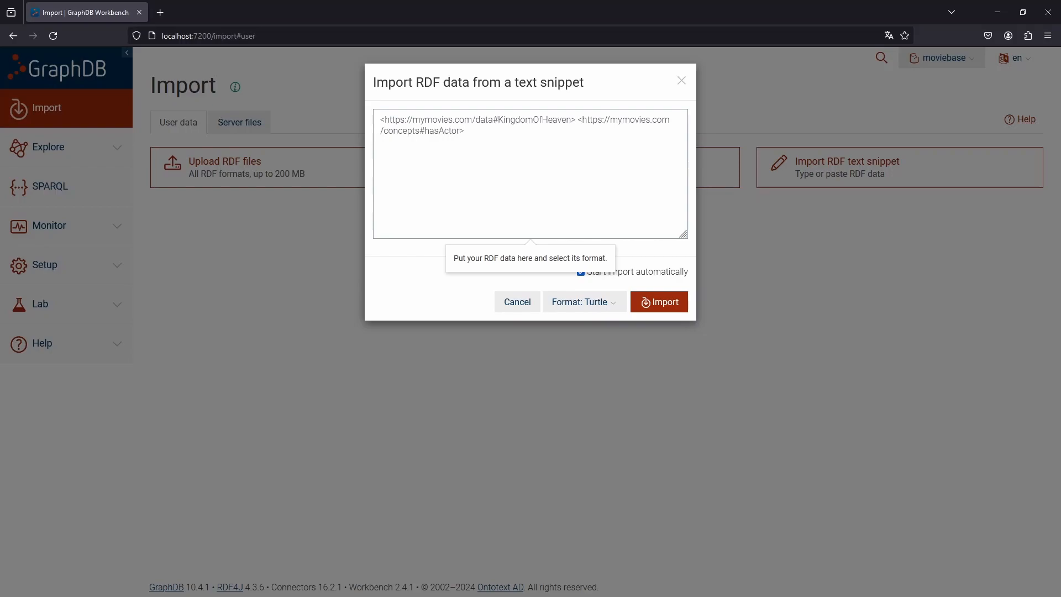
type(" <")
left_click_drag(575, 119, 373, 110)
key("ctrl+c")
left_click(481, 143)
key("ctrl+v")
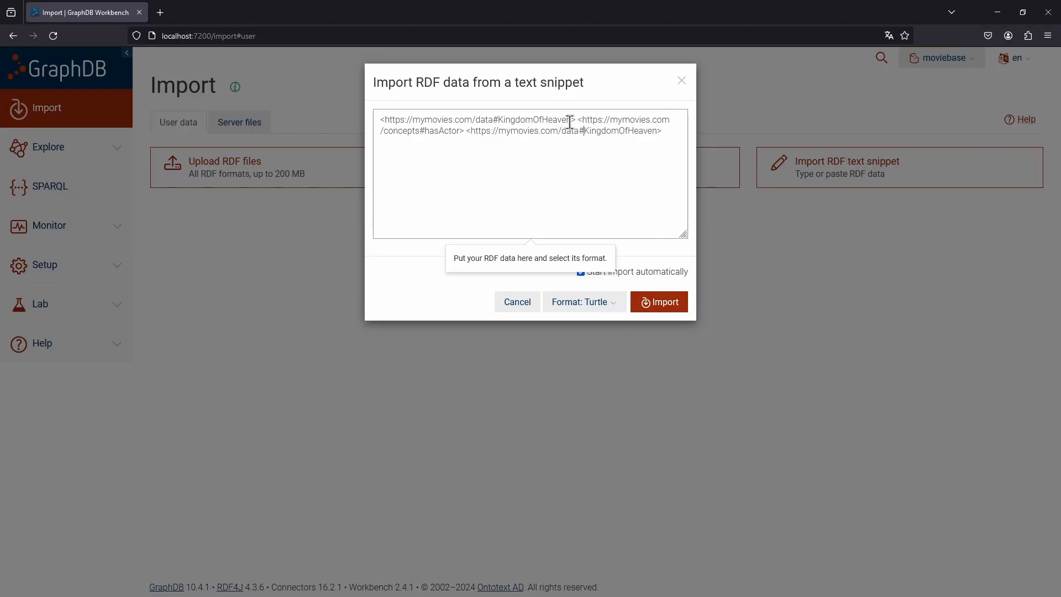
double_click(657, 131)
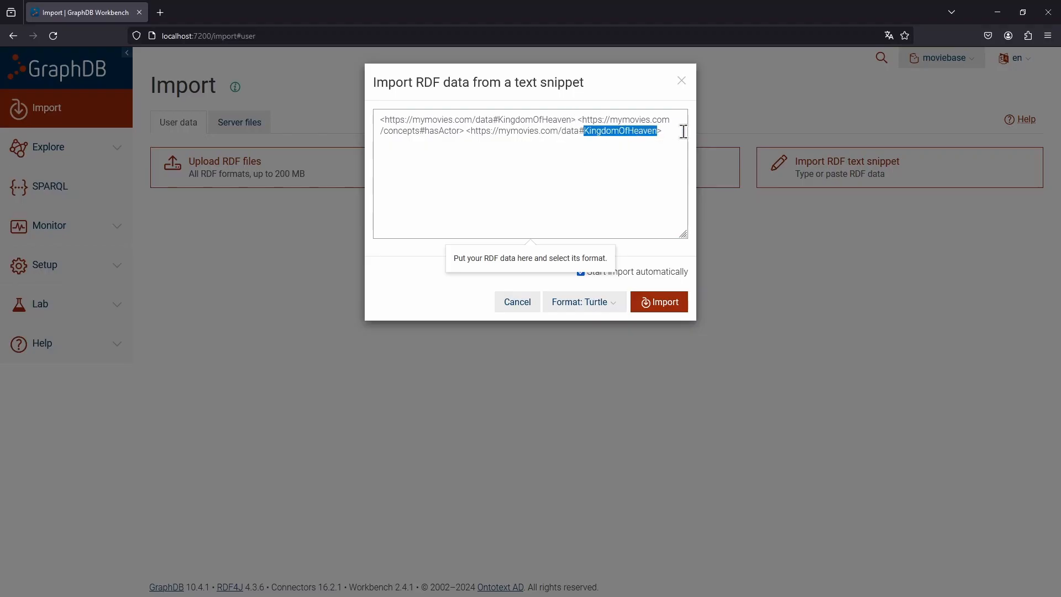
type("OrlandoBloom>")
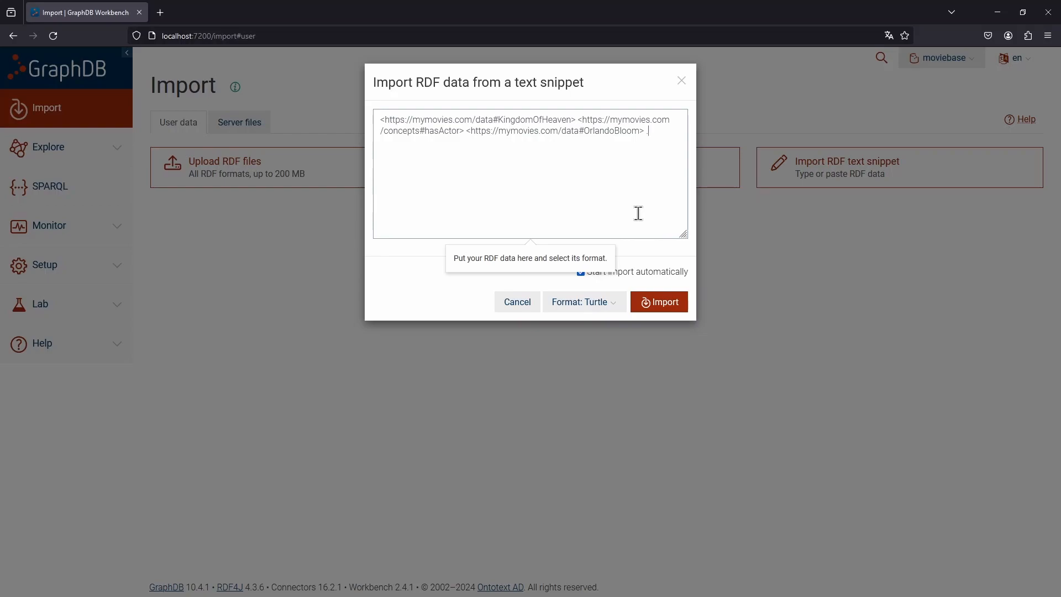
left_click(678, 301)
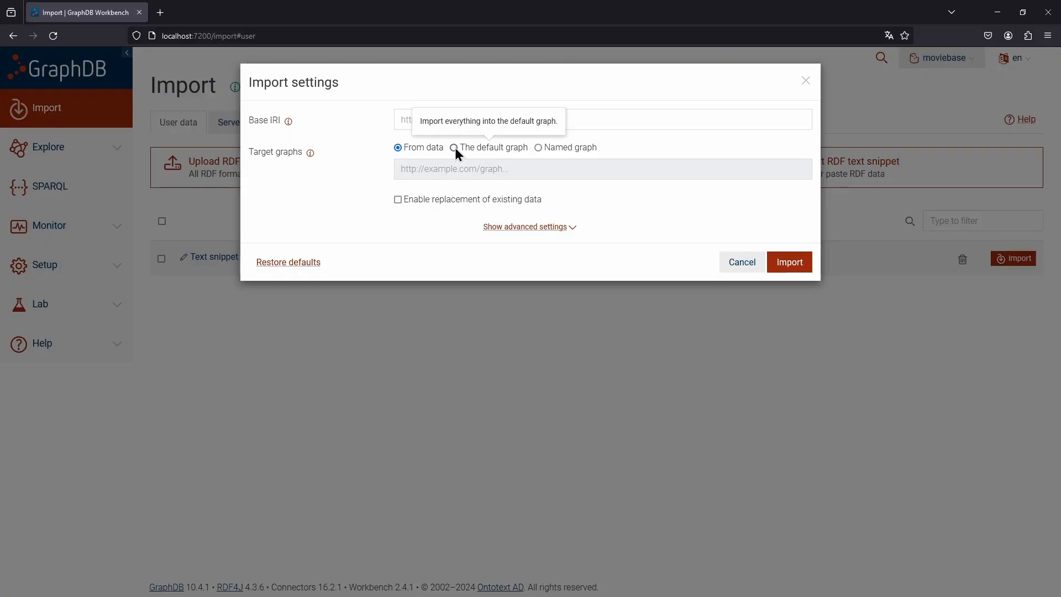
left_click(551, 148)
left_click(520, 166)
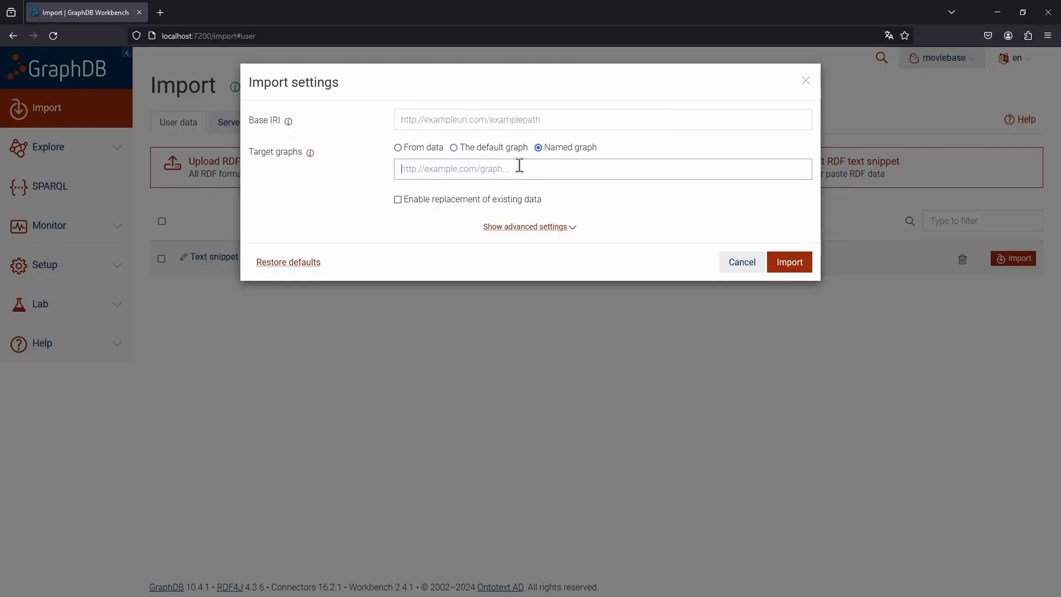
type("https.")
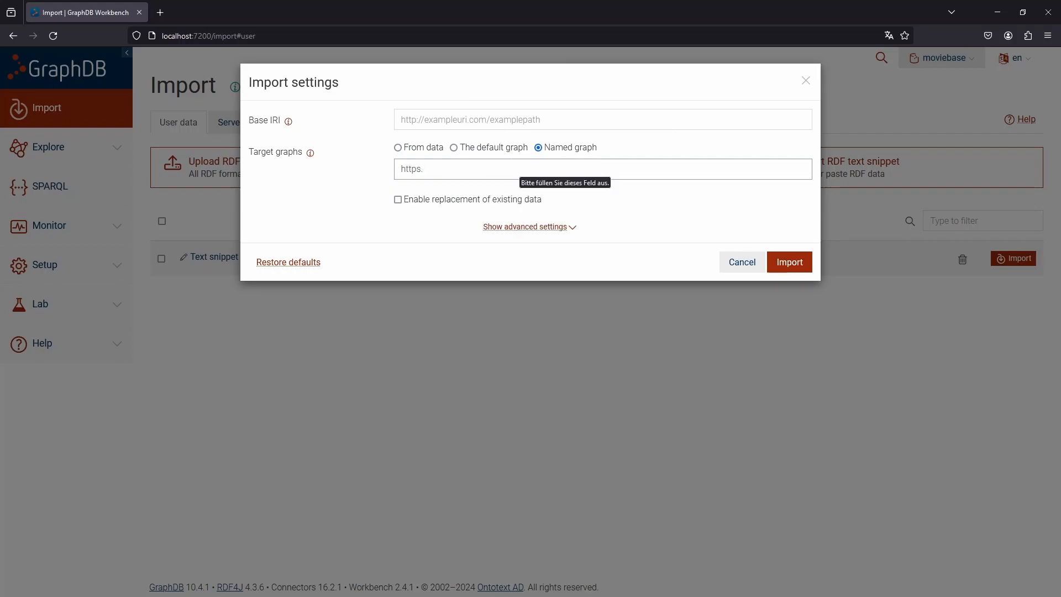
key("BackSpace")
type("://my")
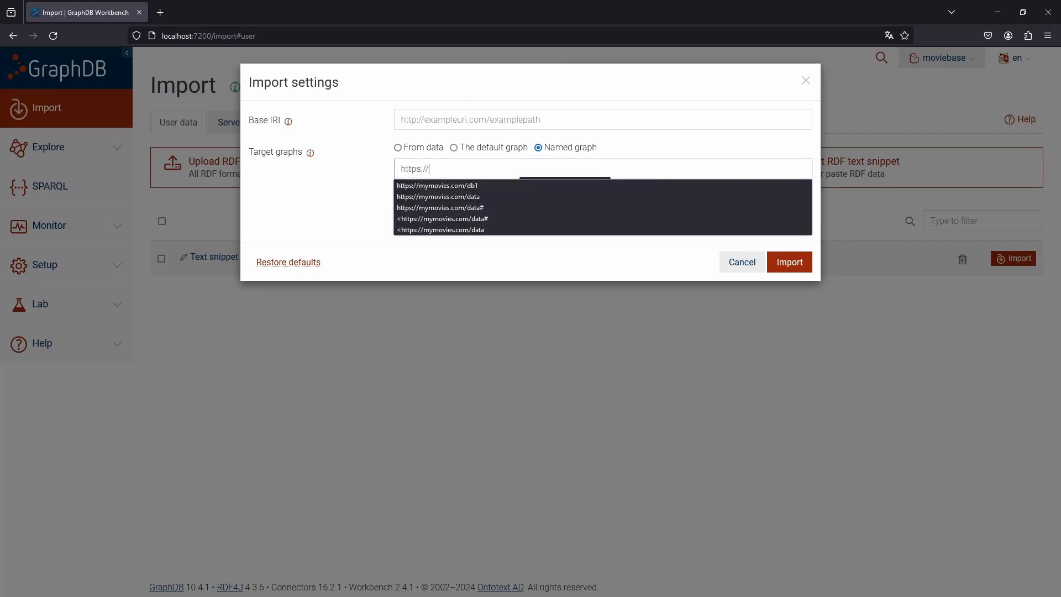
type("movies.com/data")
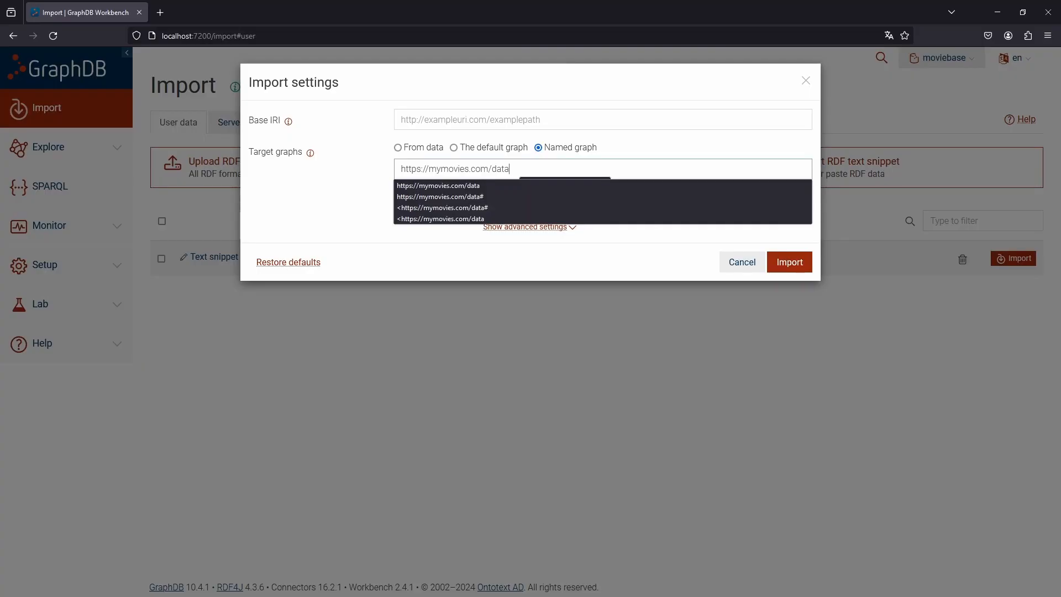
left_click(781, 260)
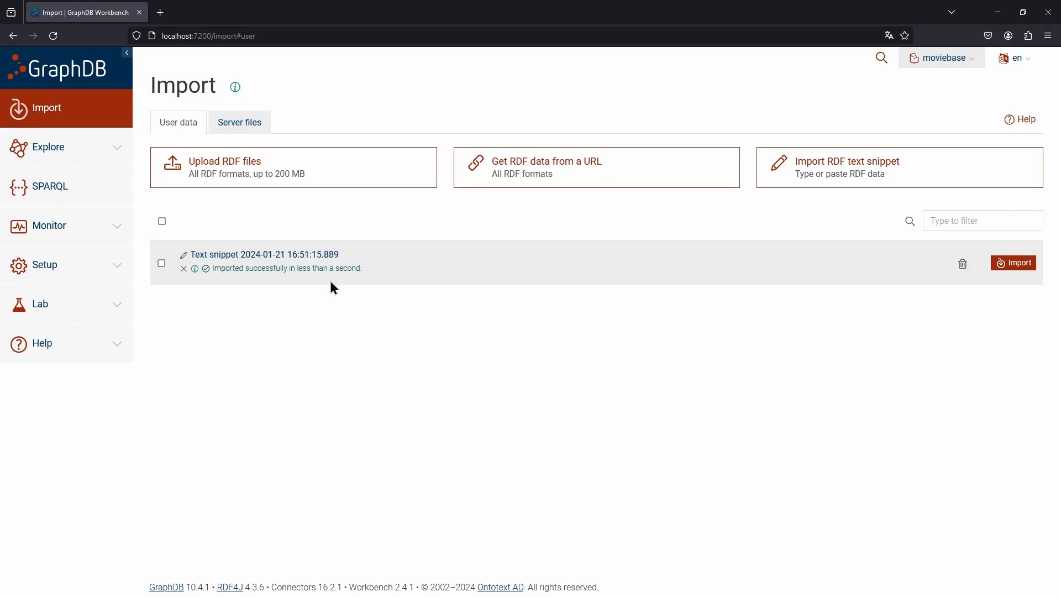
left_click(114, 146)
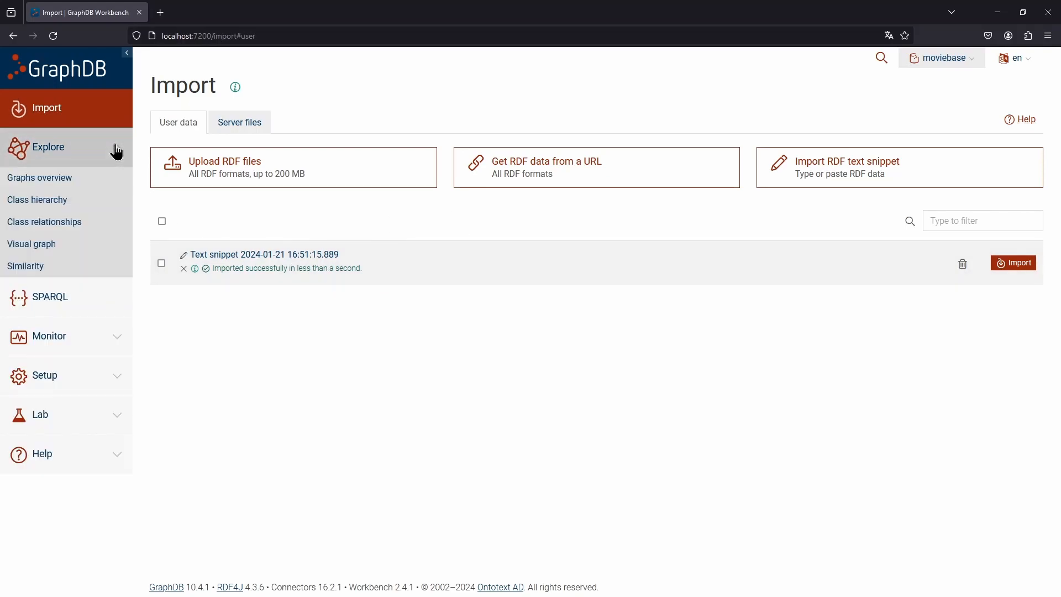
left_click(73, 180)
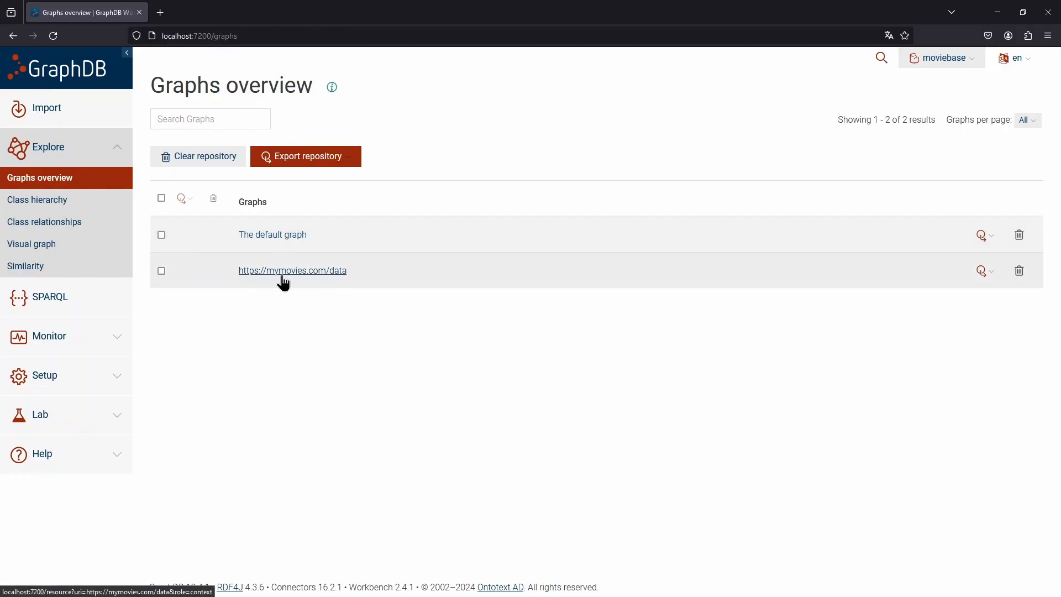
left_click(323, 273)
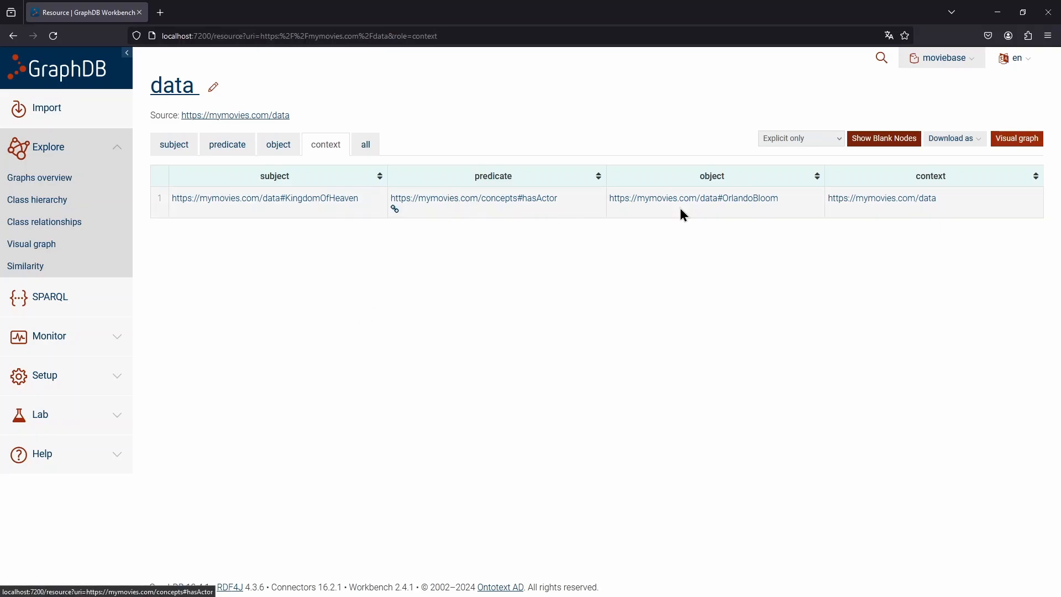
Display the KingdomOfHeaven resource as a visual graph and reposition its KingdomOfHeaven and OrlandoBloom nodes
left_click(307, 200)
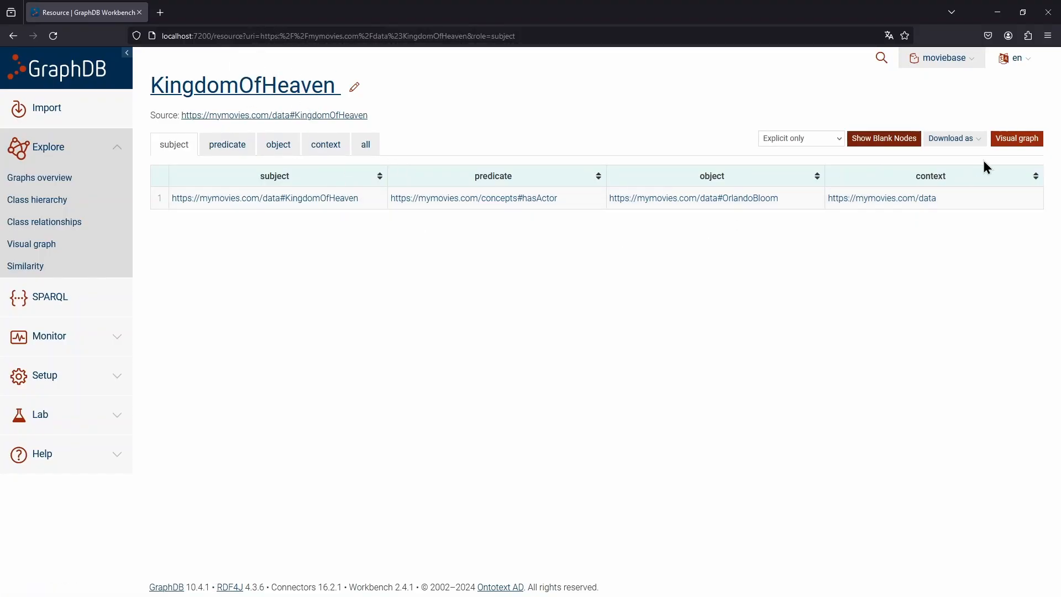
left_click(1012, 148)
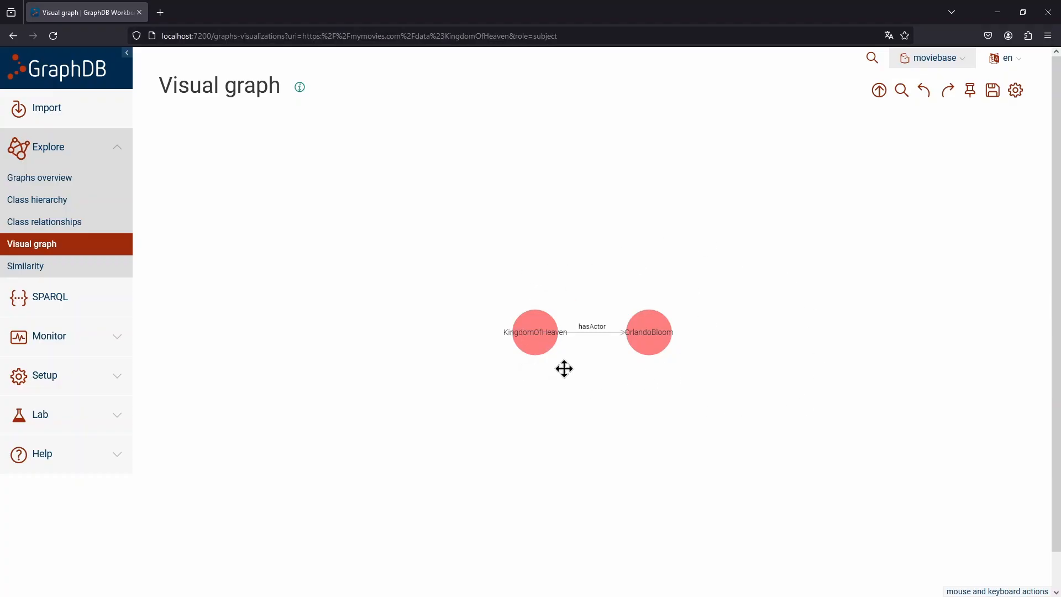
scroll(564, 367, "up", 3)
left_click_drag(509, 343, 490, 322)
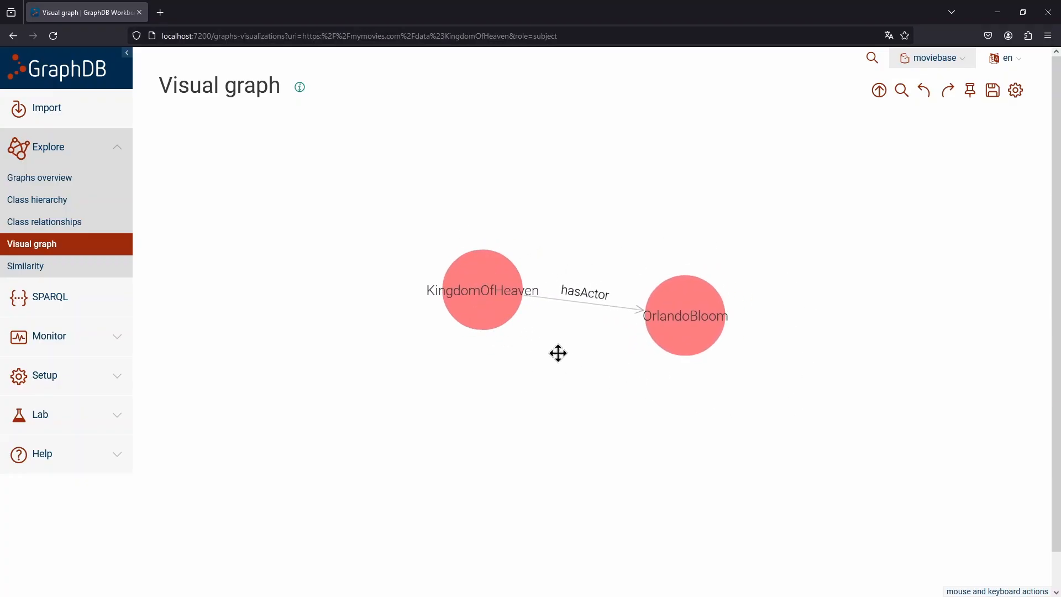
left_click_drag(673, 348, 696, 329)
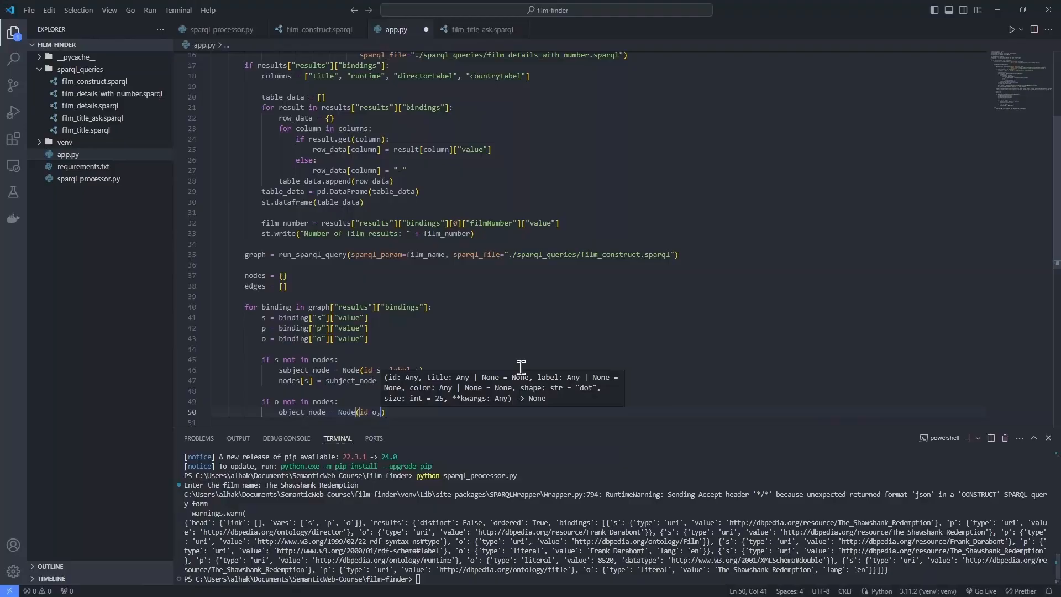
type("label")
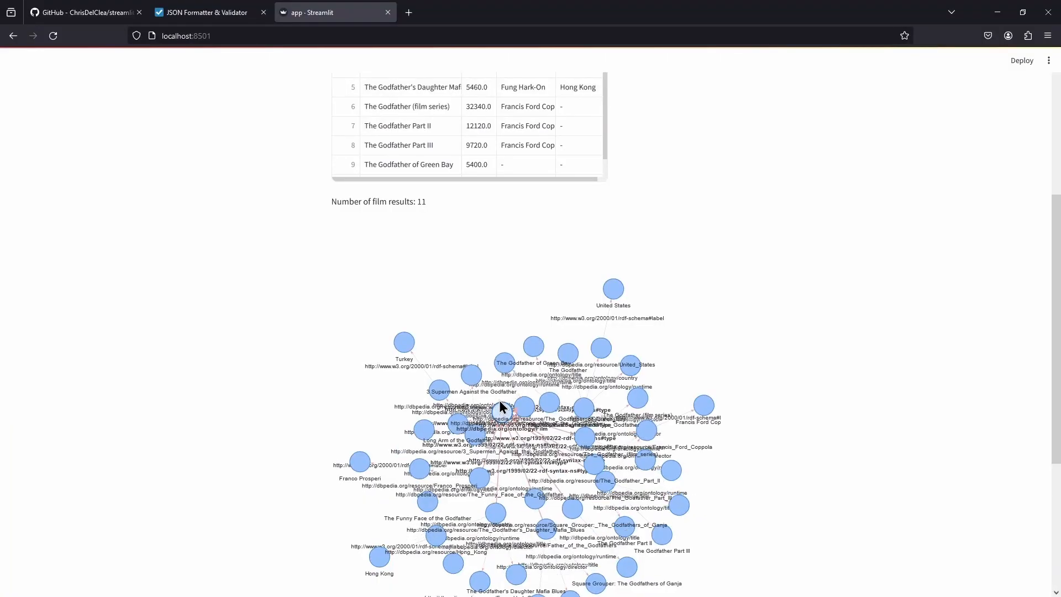
mouse_move(500, 400)
left_mouse_down()
mouse_move(433, 221)
mouse_move(529, 382)
mouse_move(502, 389)
left_mouse_up()
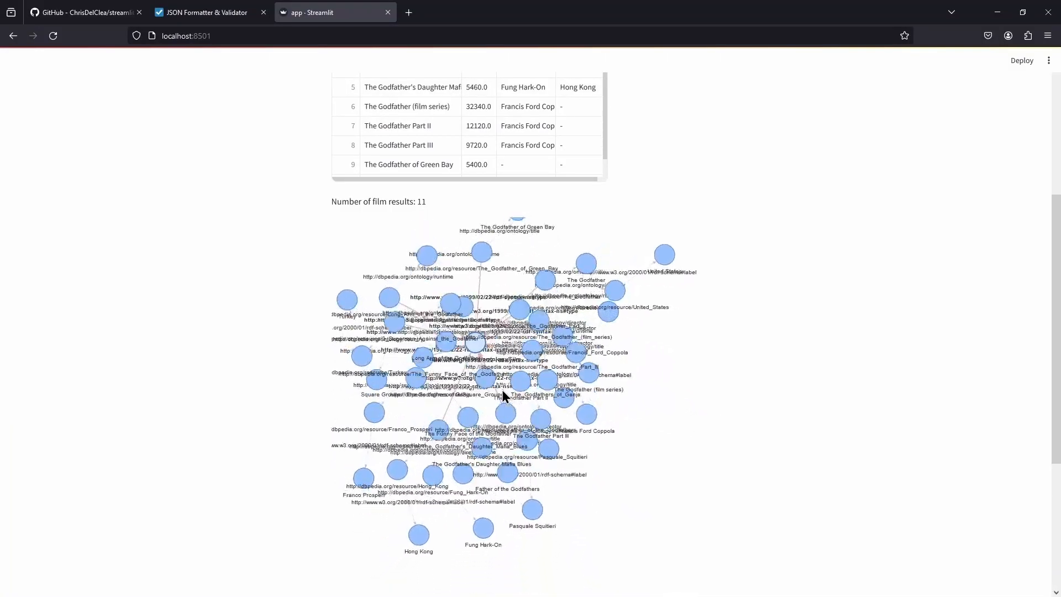